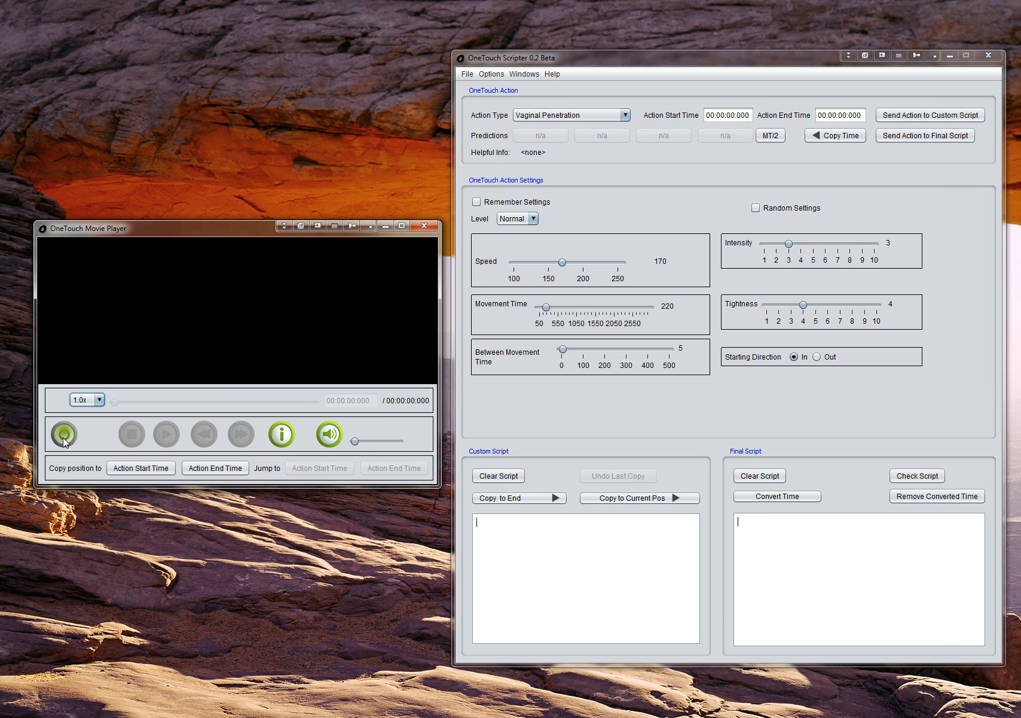
Open Examplevideo.mp4 from the videos folder in the movie player.
click(63, 439)
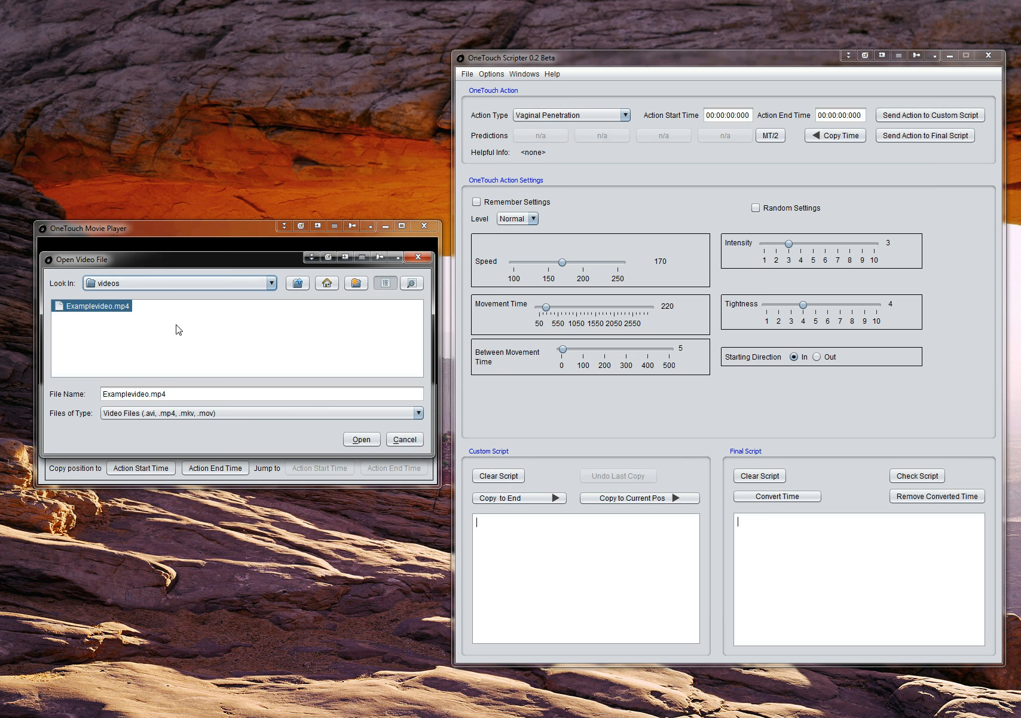
click(186, 287)
scroll(228, 324, up, 1)
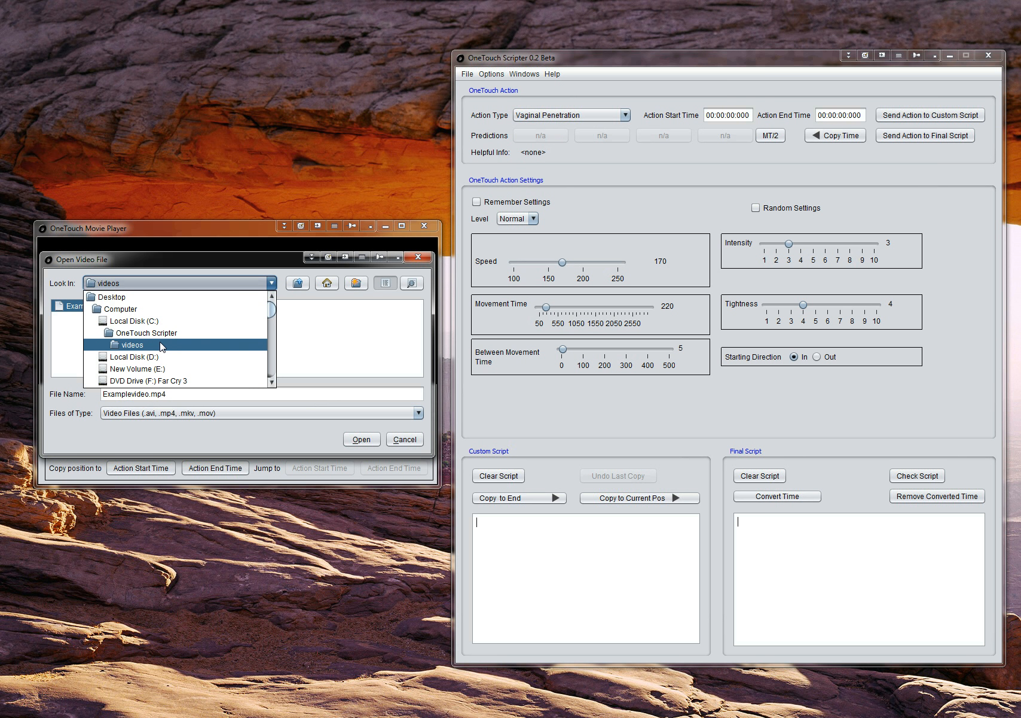
click(162, 346)
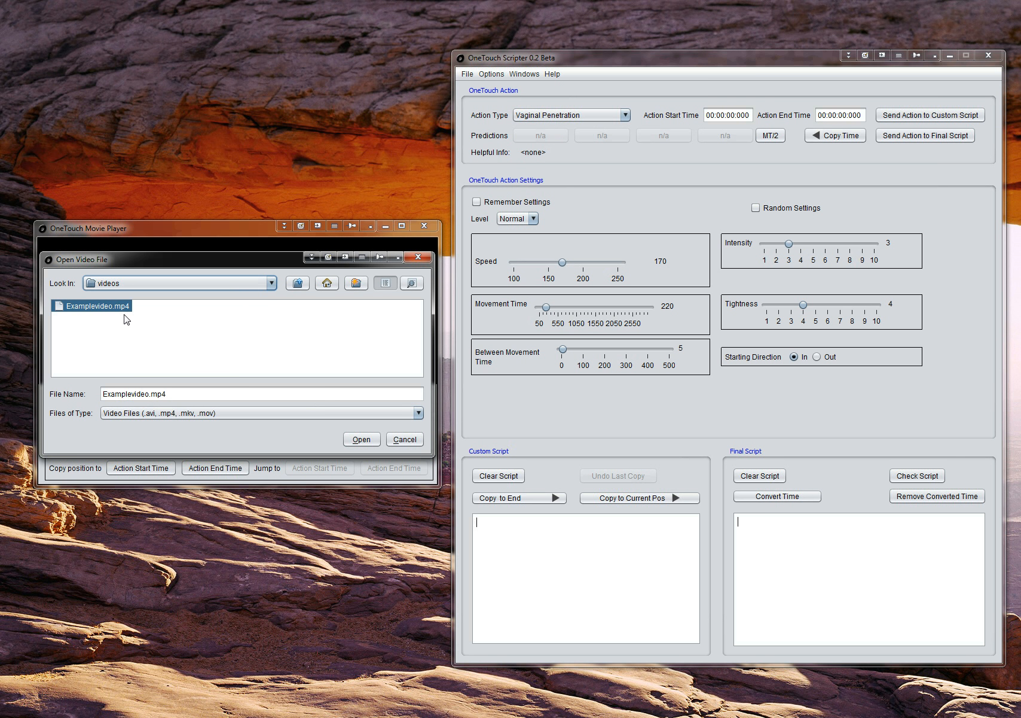
click(361, 438)
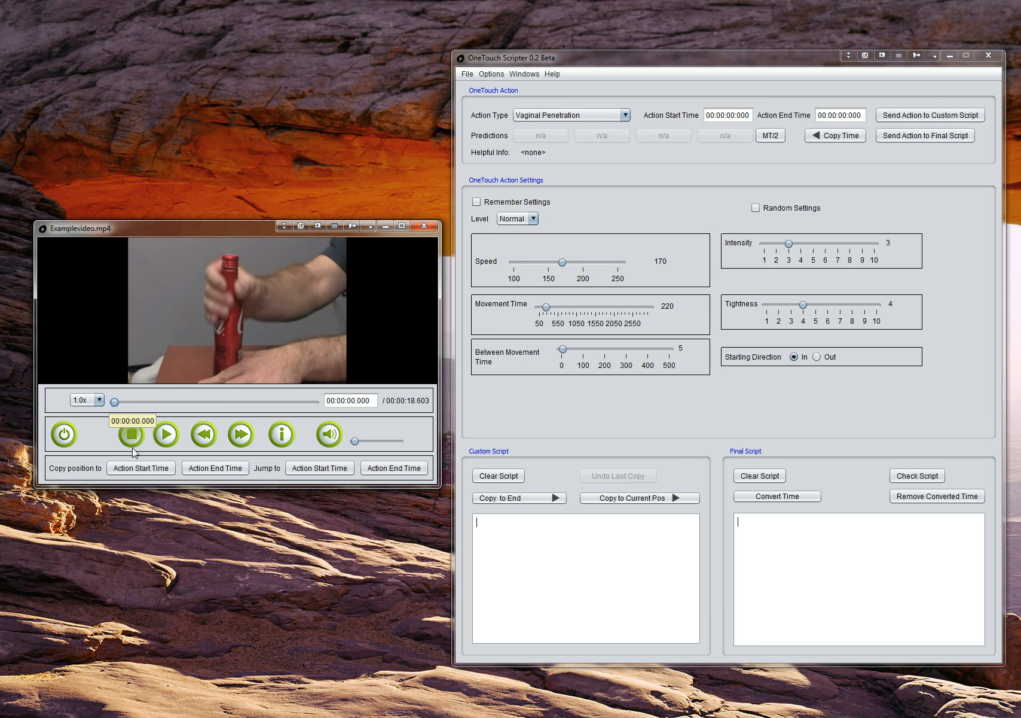
Preview a few seconds of the video at normal speed and stop playback.
click(161, 434)
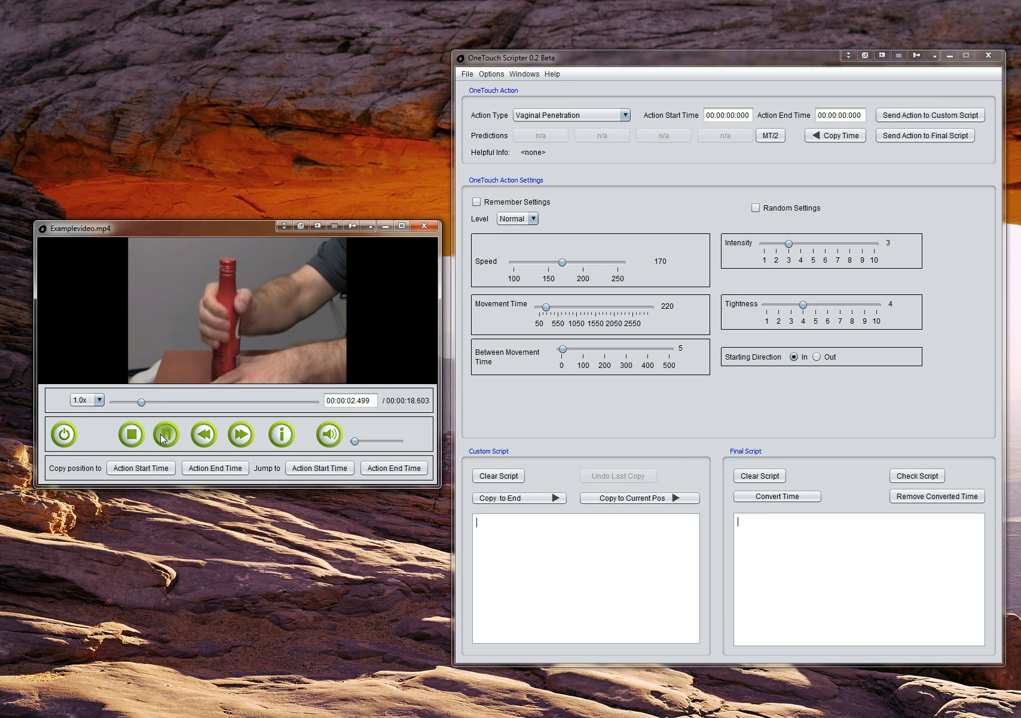
click(168, 436)
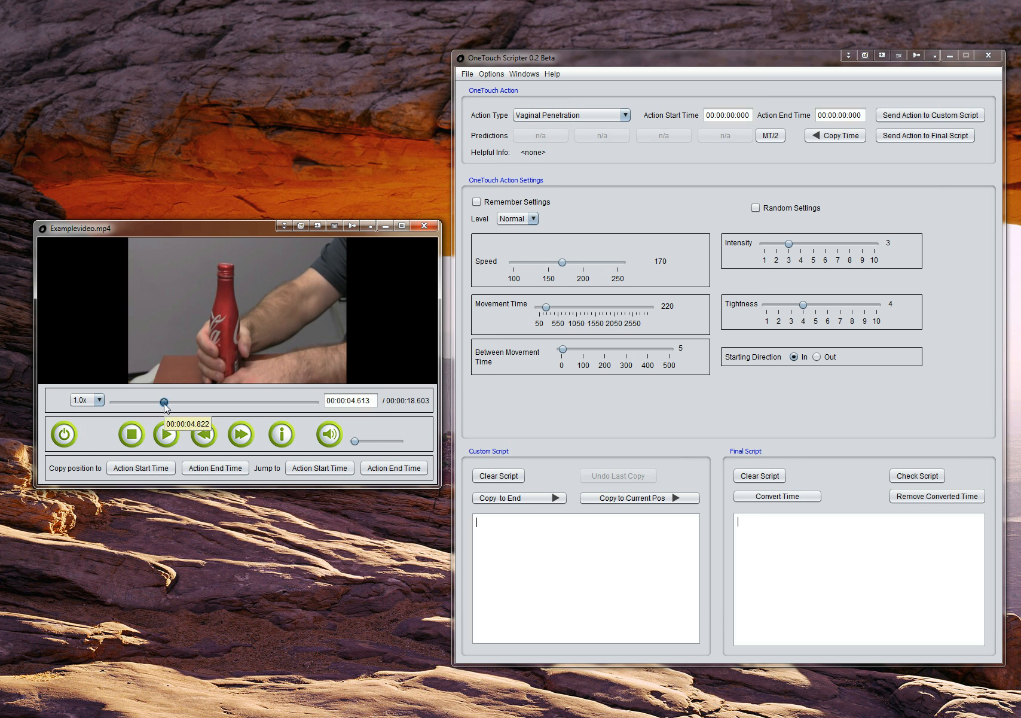
click(130, 432)
Preview the video at 0.50x speed, return to its beginning and restore the playback speed to 1.0x.
click(99, 401)
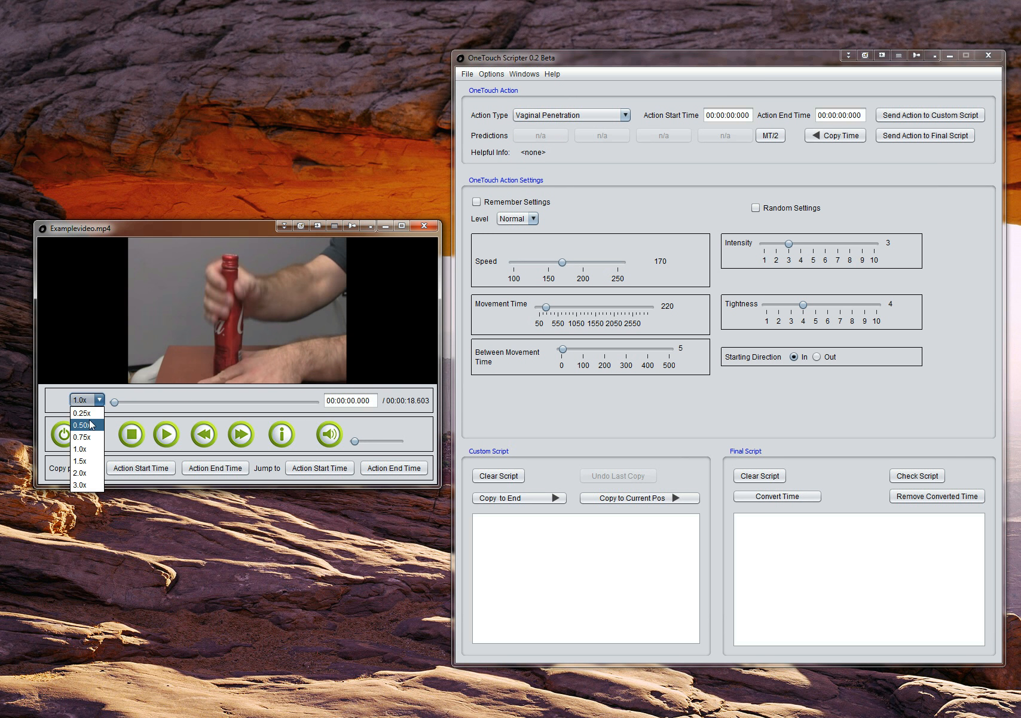
click(88, 425)
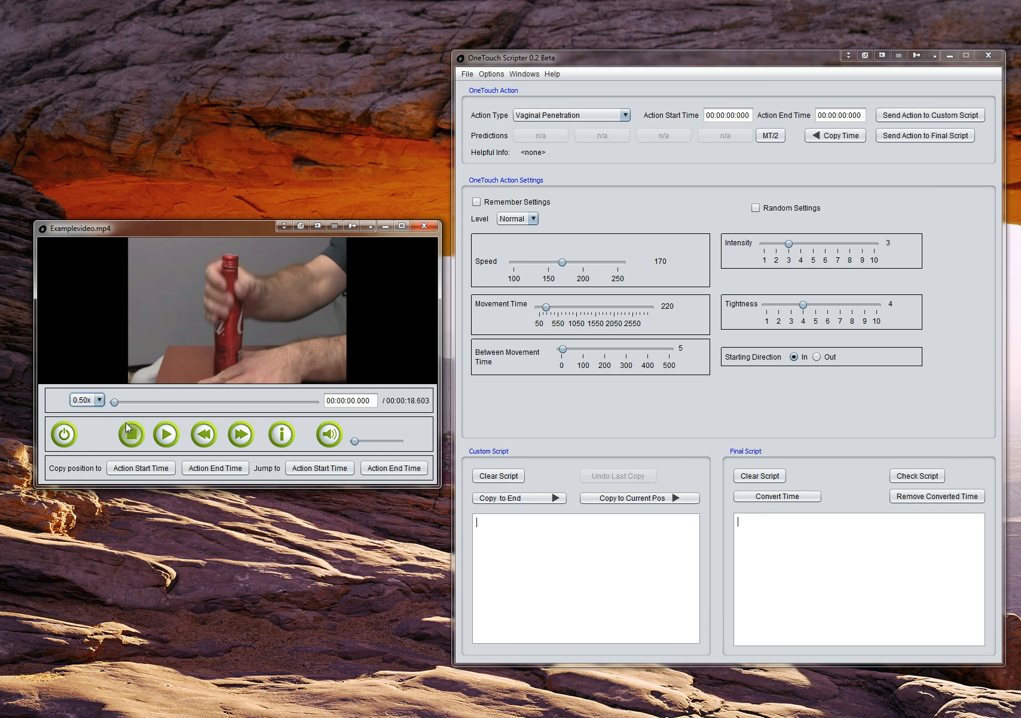
click(171, 440)
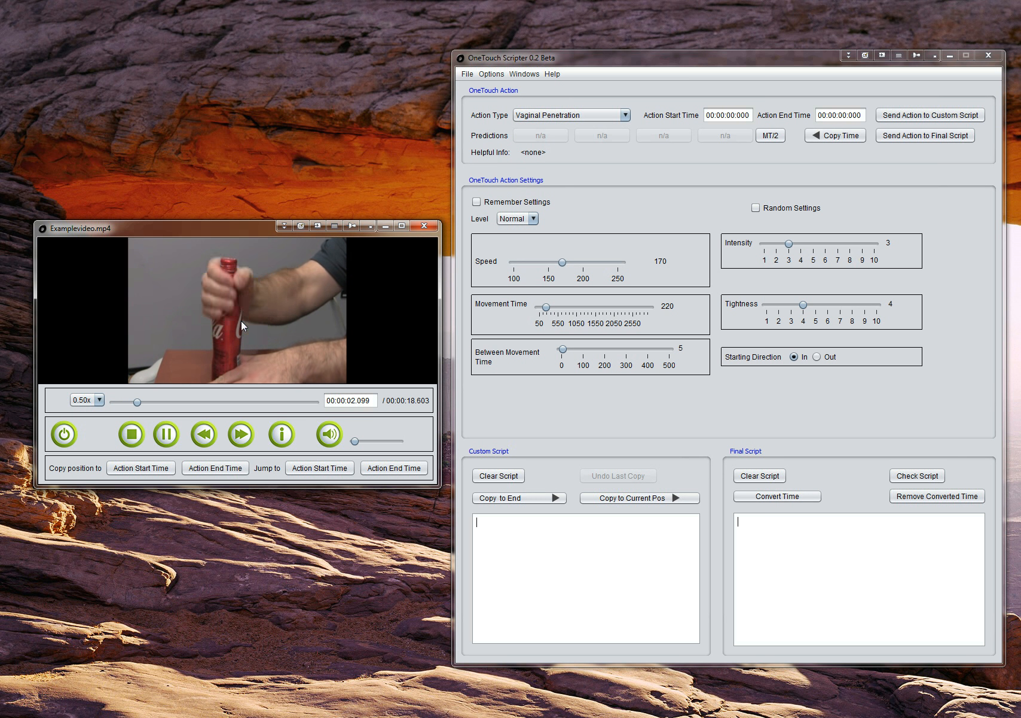
click(167, 433)
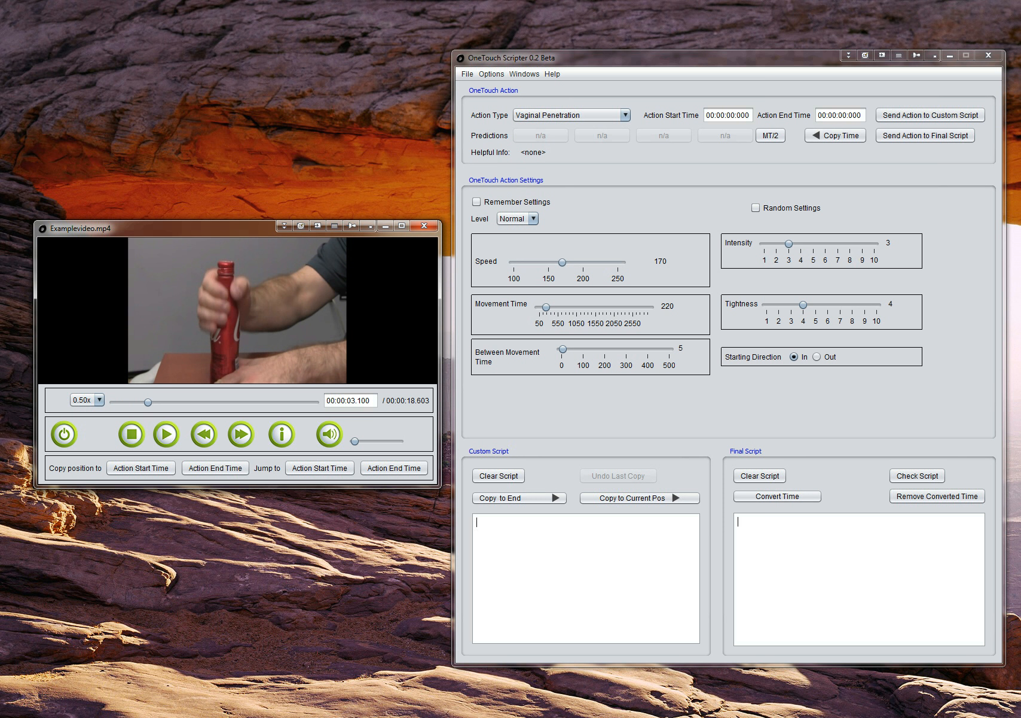
drag(148, 403, 107, 400)
click(87, 400)
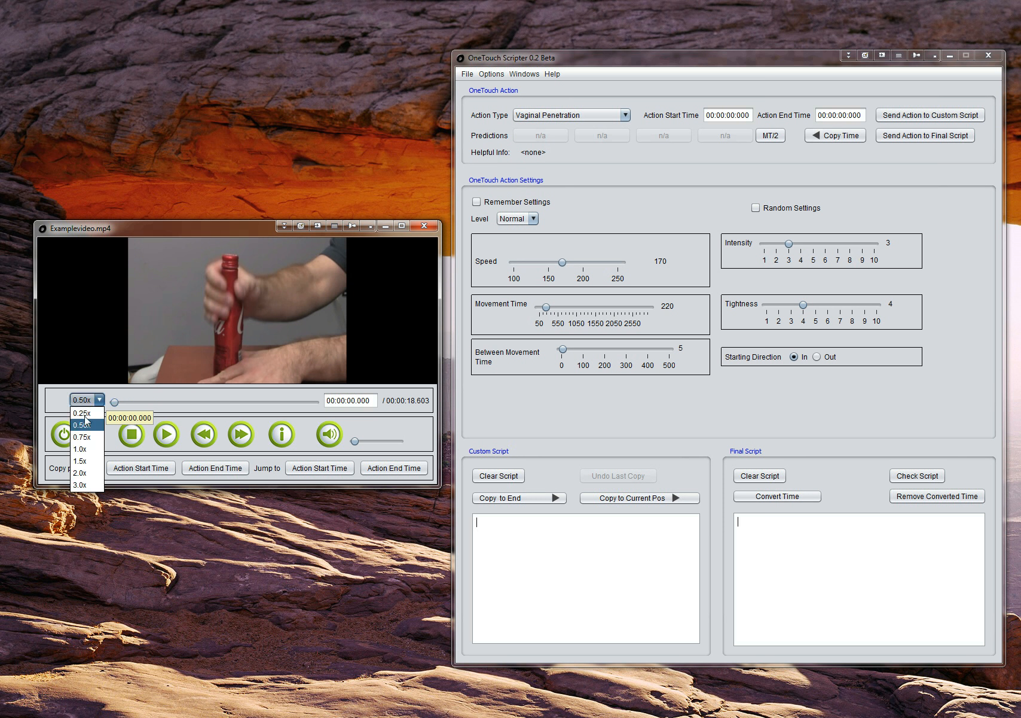
click(85, 449)
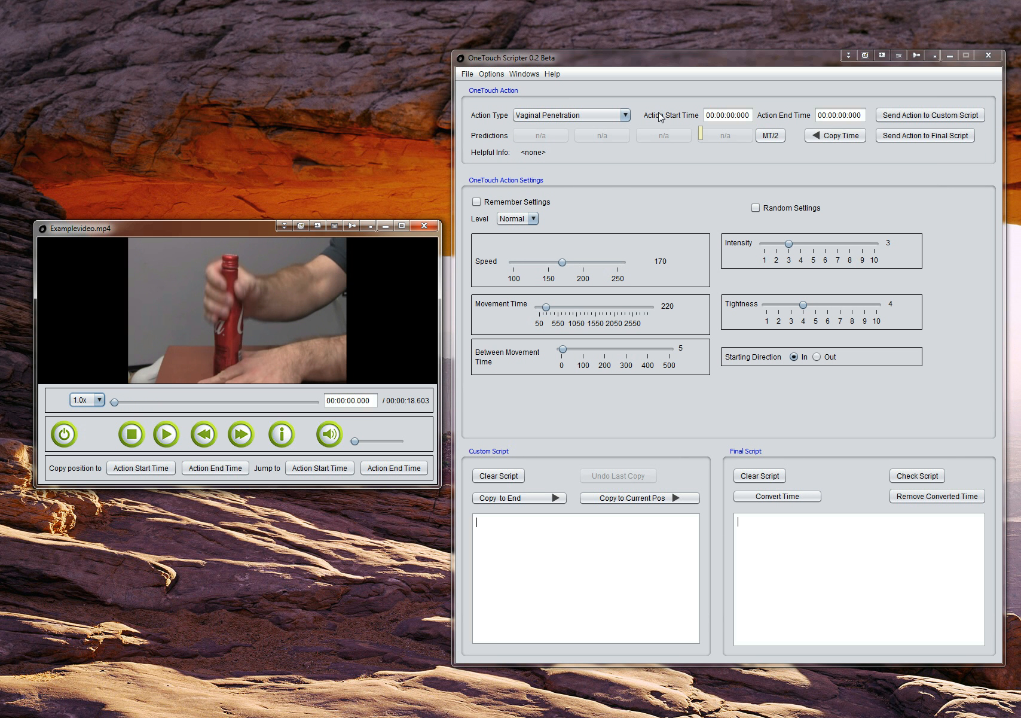
Choose the Vaginal Penetration action type and copy the video position 00:00:00.000 to the action start time.
click(608, 113)
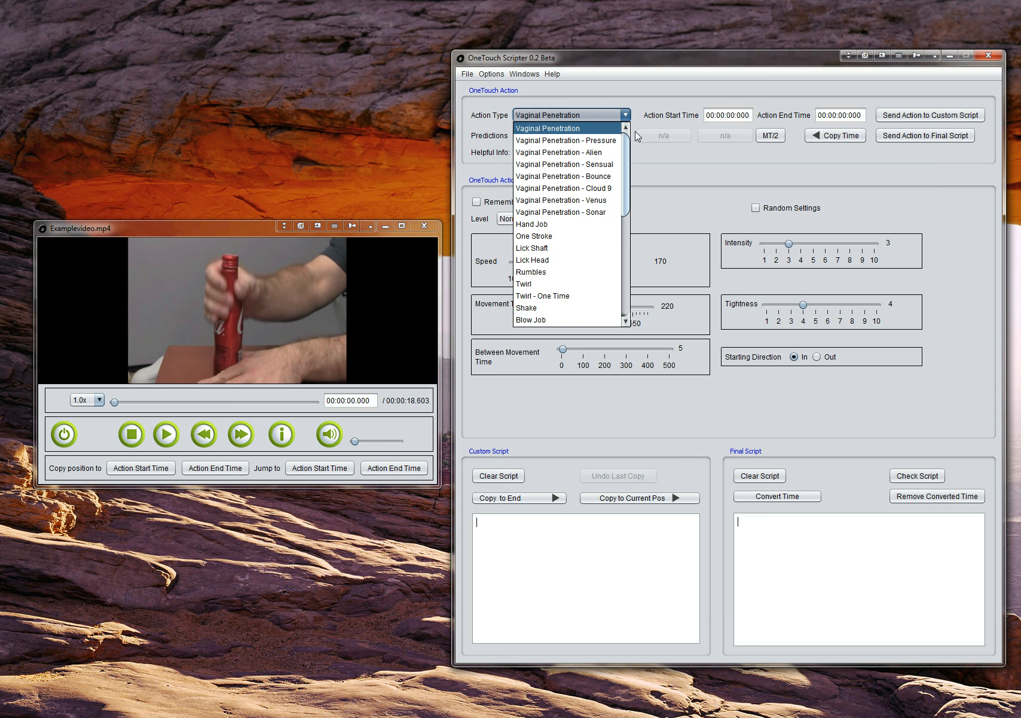
click(595, 129)
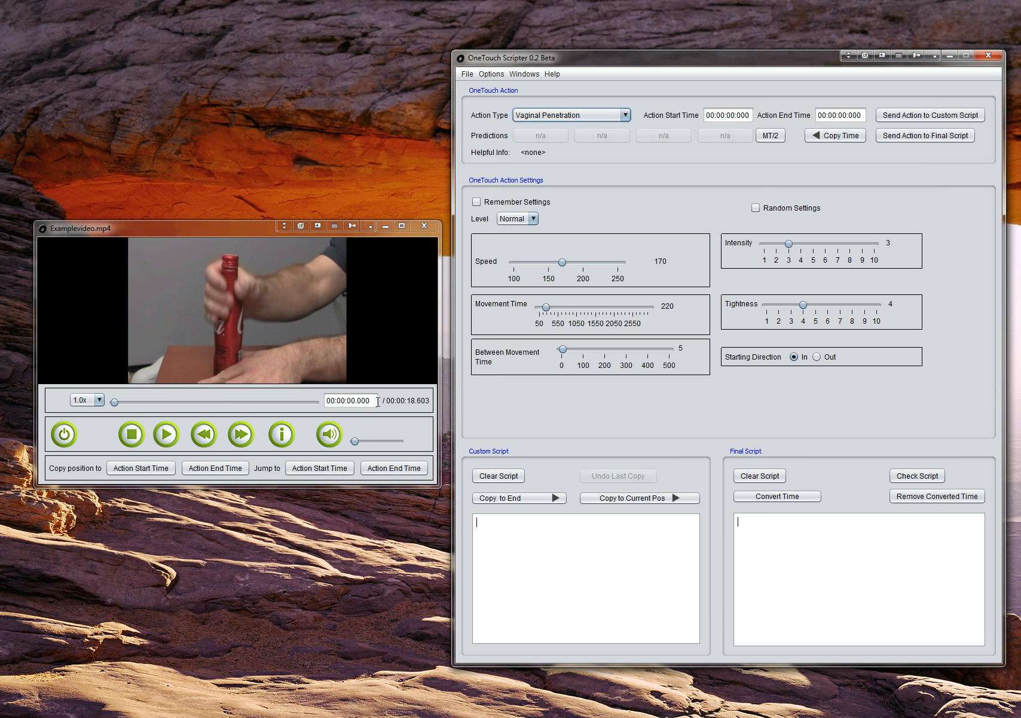
click(141, 467)
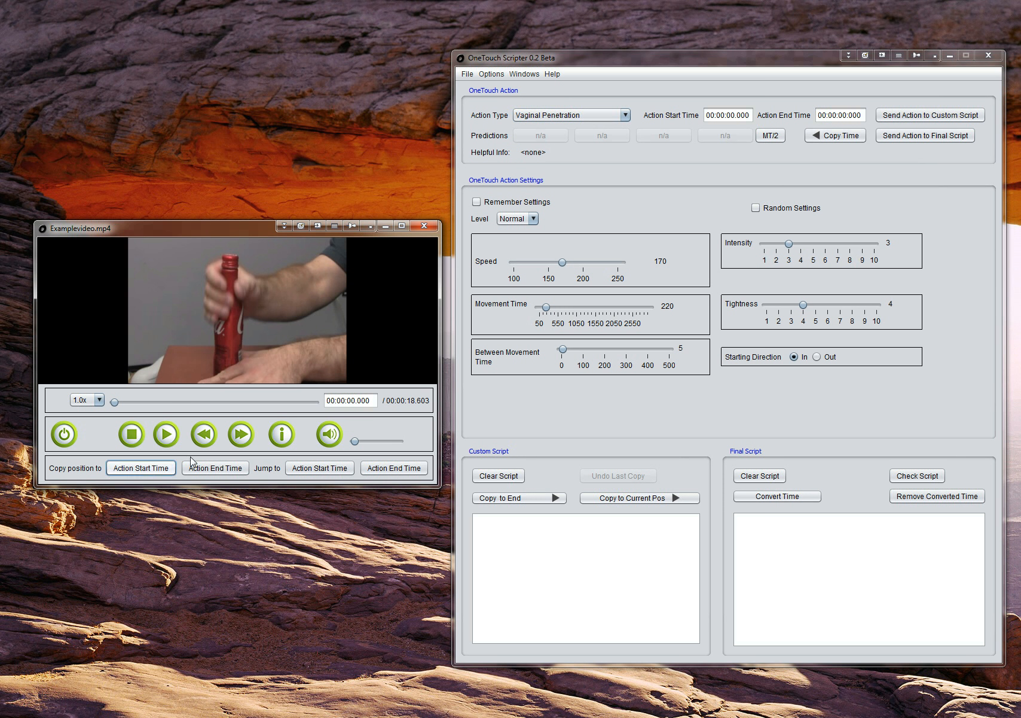
Advance the video in small steps to 00:00:00.726 and copy that position to the action end time.
click(242, 436)
click(242, 436)
click(242, 435)
click(242, 435)
click(242, 436)
click(242, 435)
click(242, 435)
click(241, 435)
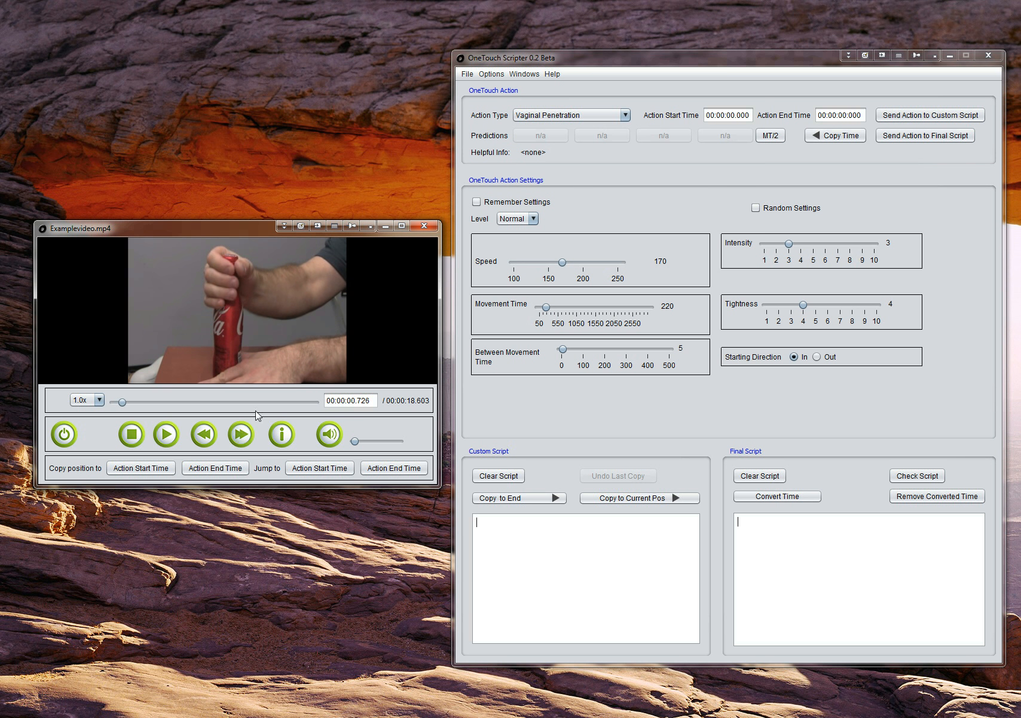
click(210, 470)
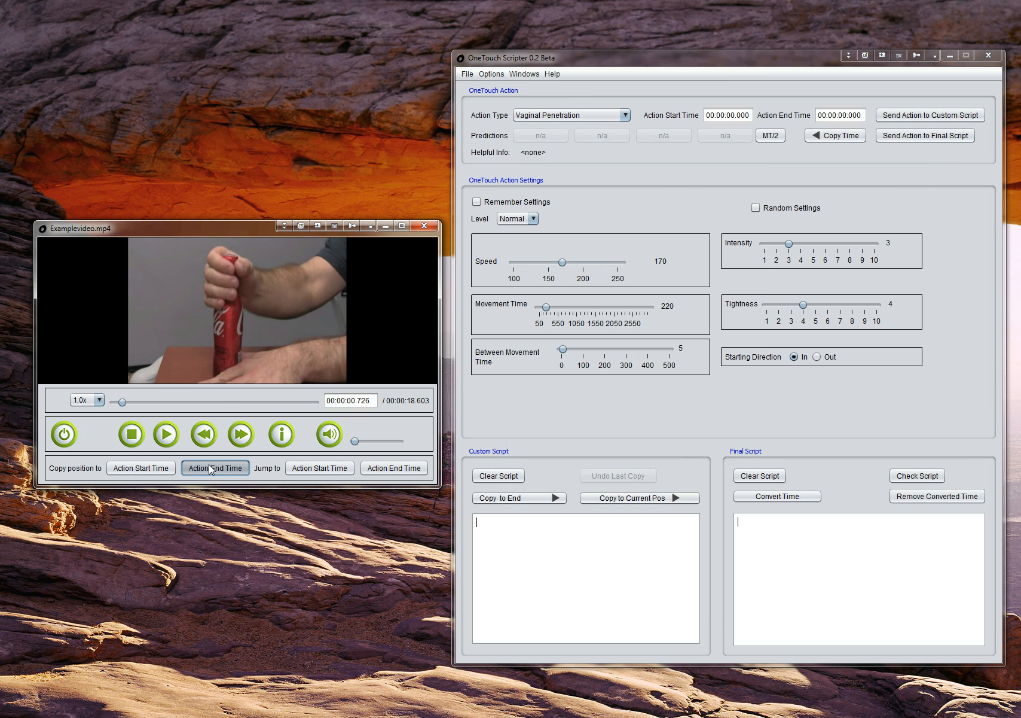
click(695, 221)
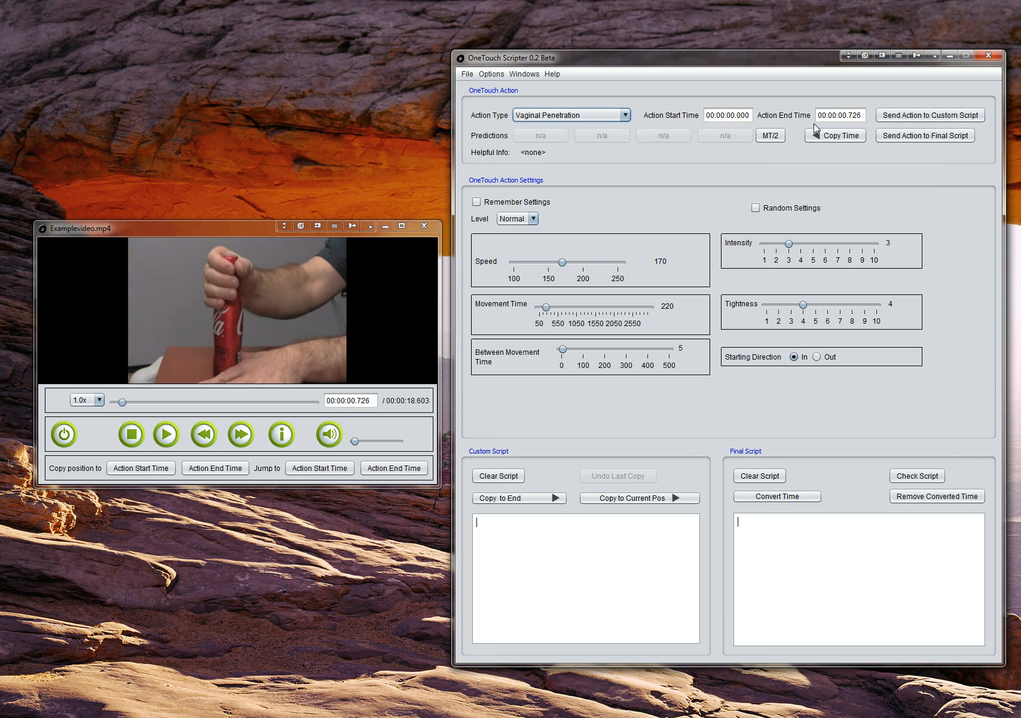
Apply MT/2 to set the movement time to 363, and set the tightness to 6.
click(771, 135)
click(771, 135)
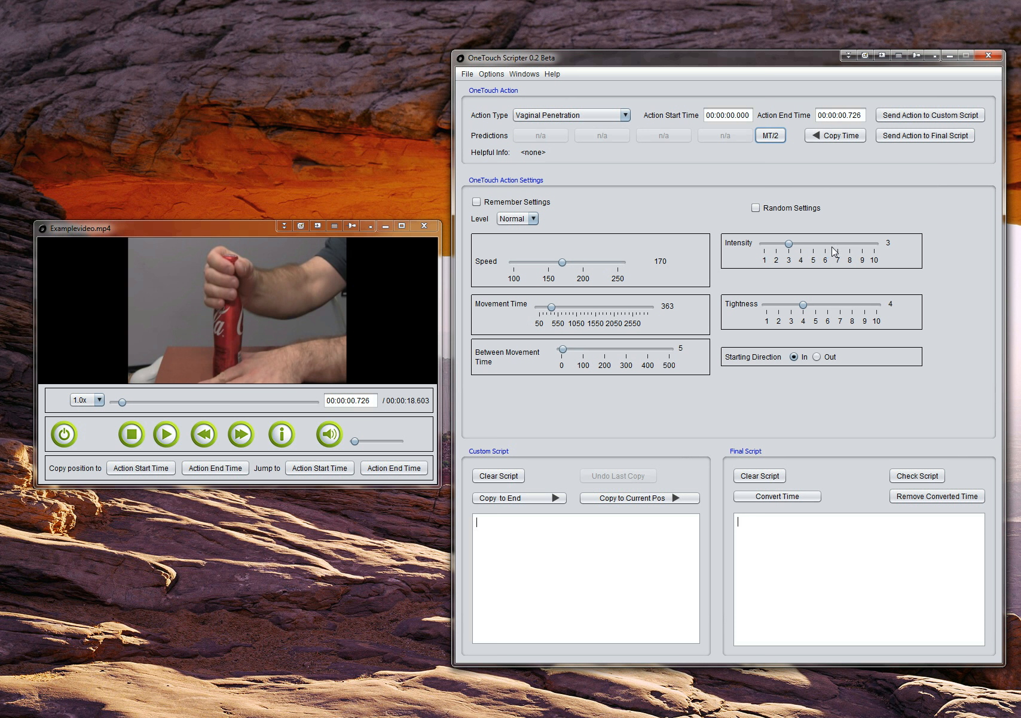
drag(805, 305, 820, 307)
Send the action to the custom script and copy it to the end of the final script.
click(911, 115)
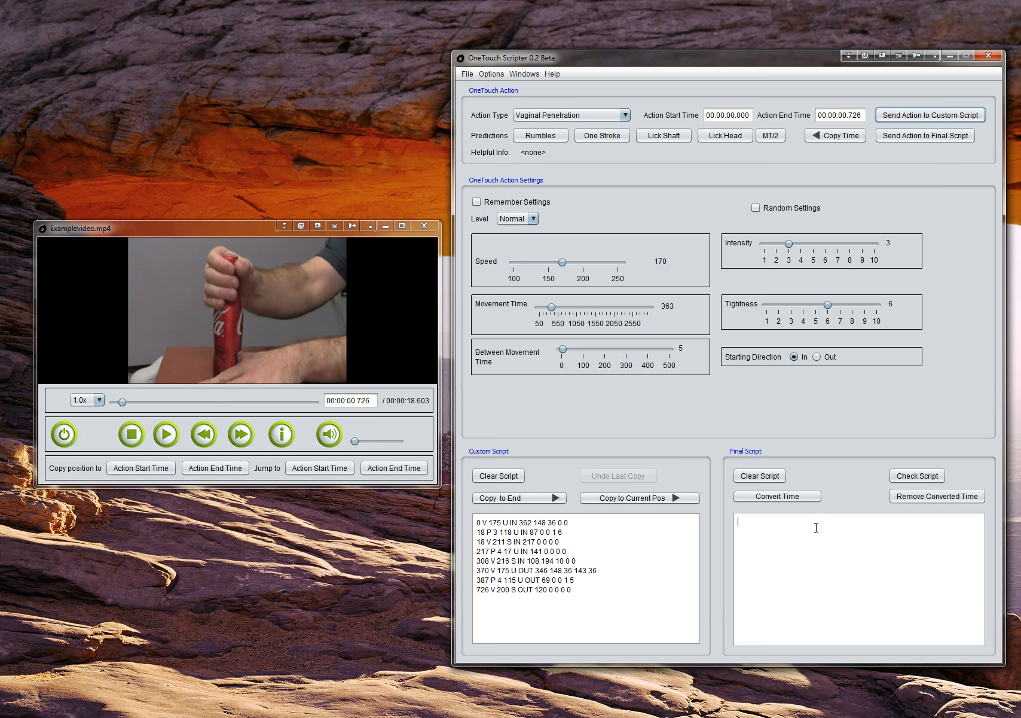
click(529, 499)
click(527, 499)
click(857, 546)
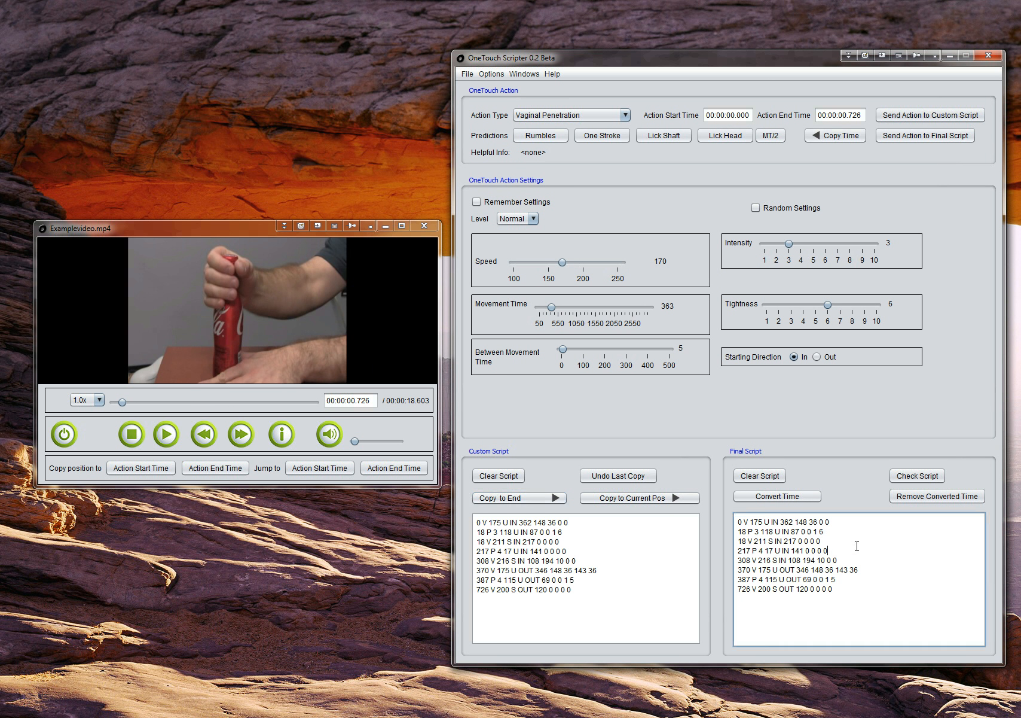
click(627, 542)
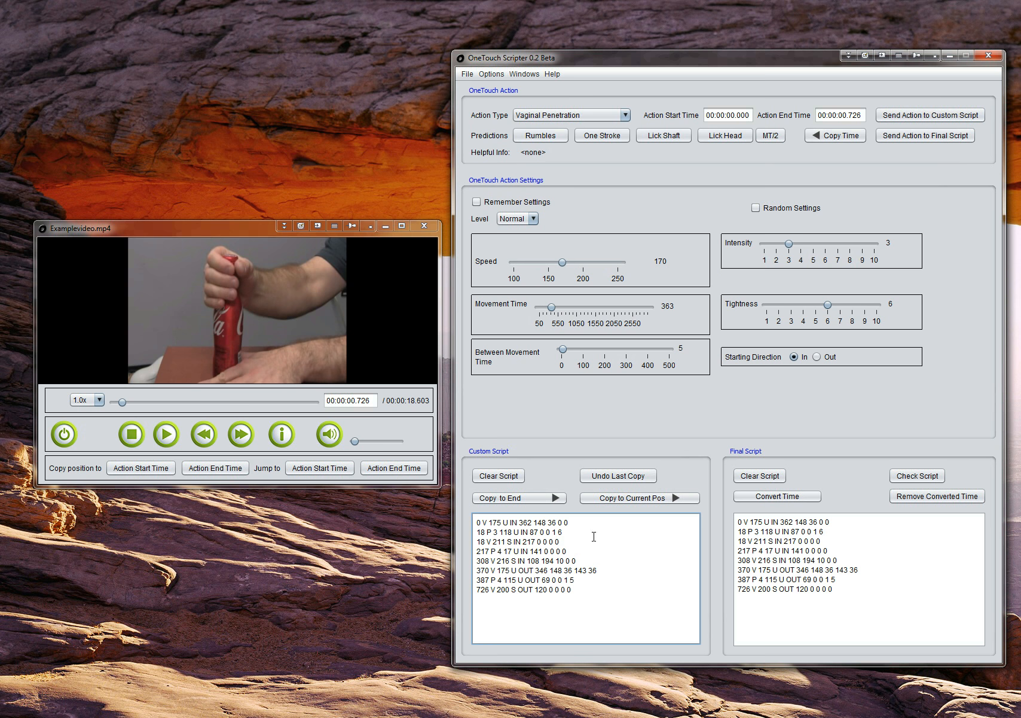
drag(567, 580, 490, 521)
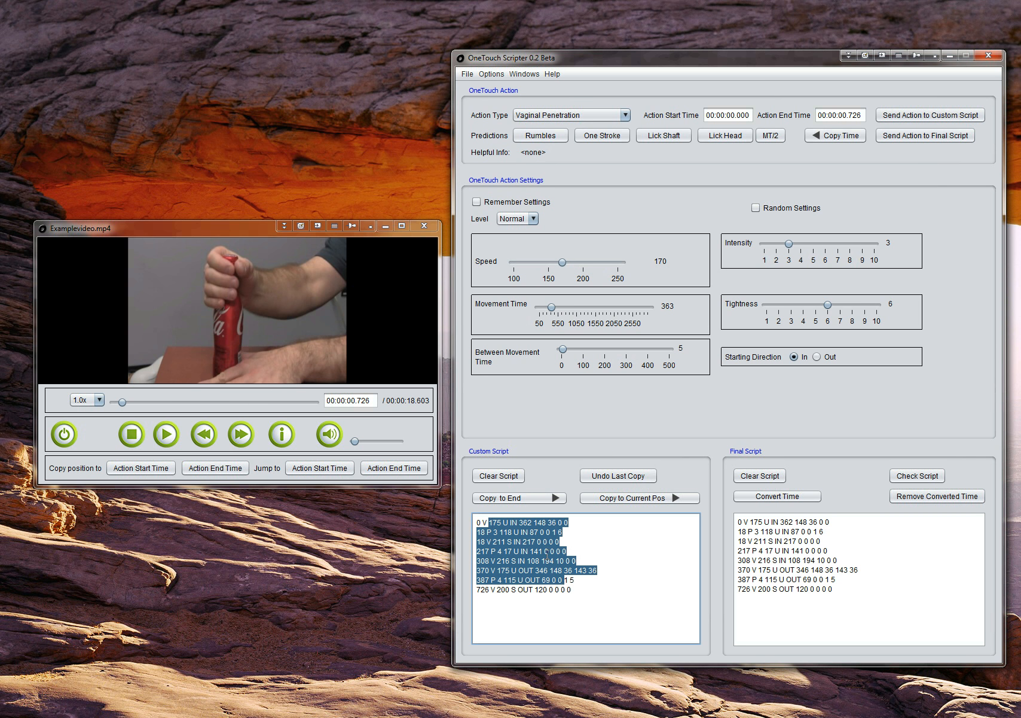
click(591, 547)
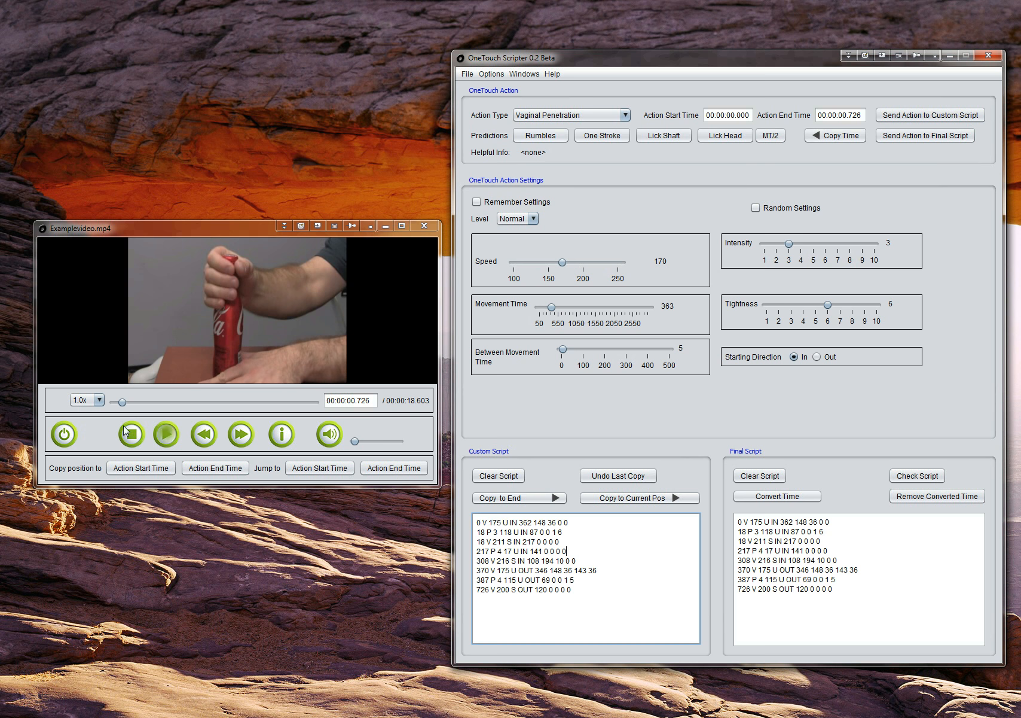
Move the video to 00:00:01.089, carry the previous end time over as the start time, and copy the video position to the action end time.
click(241, 437)
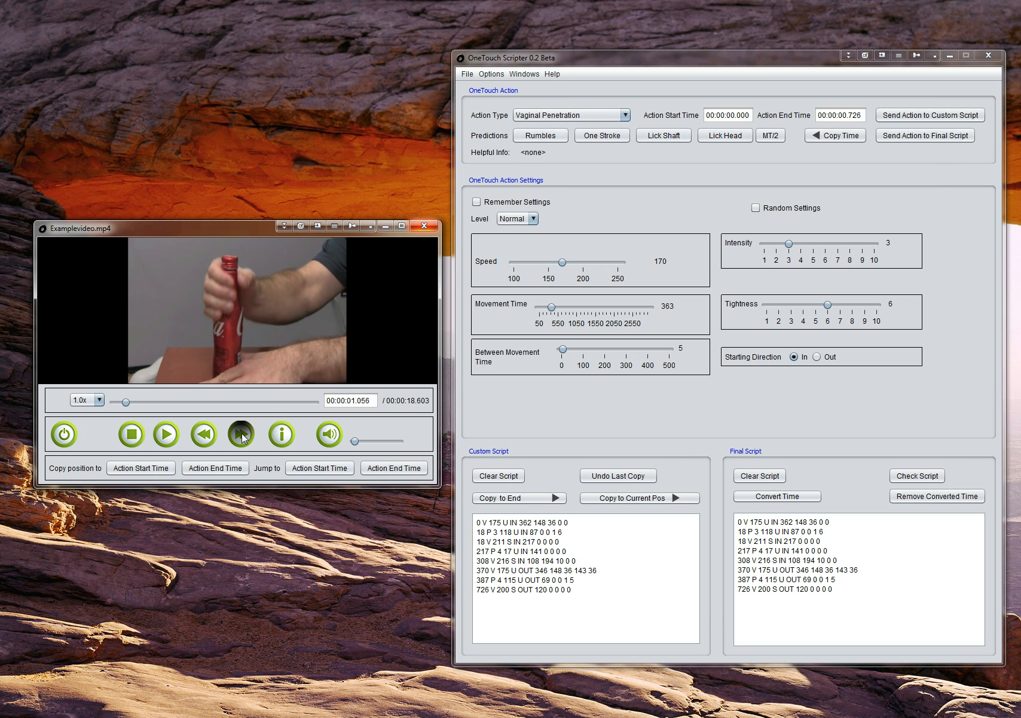
click(207, 435)
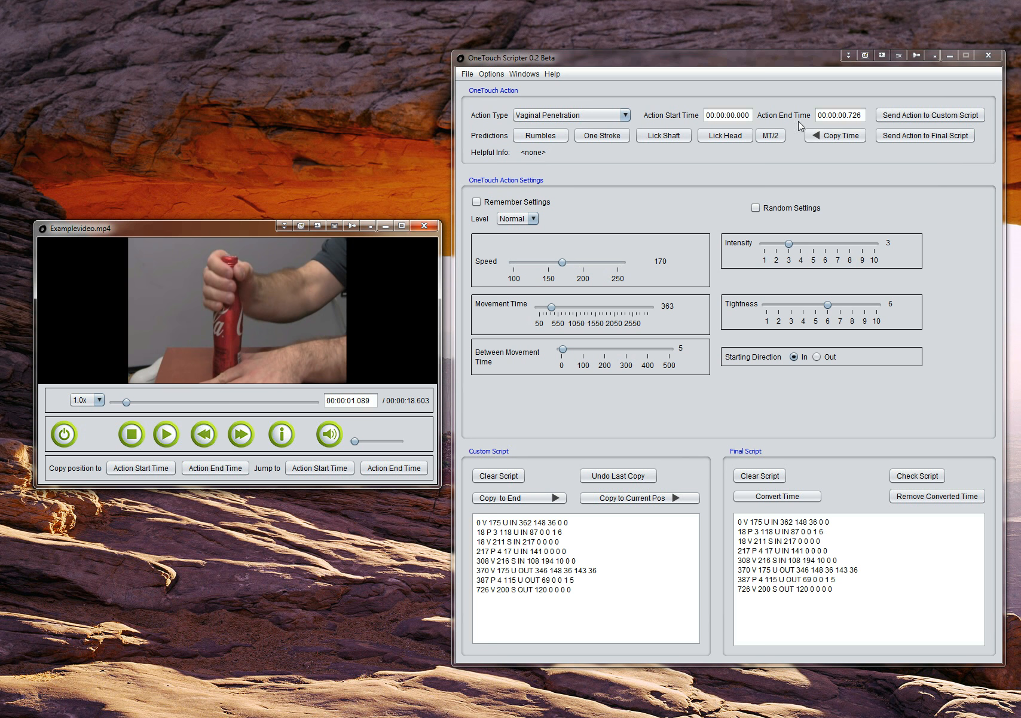
click(858, 138)
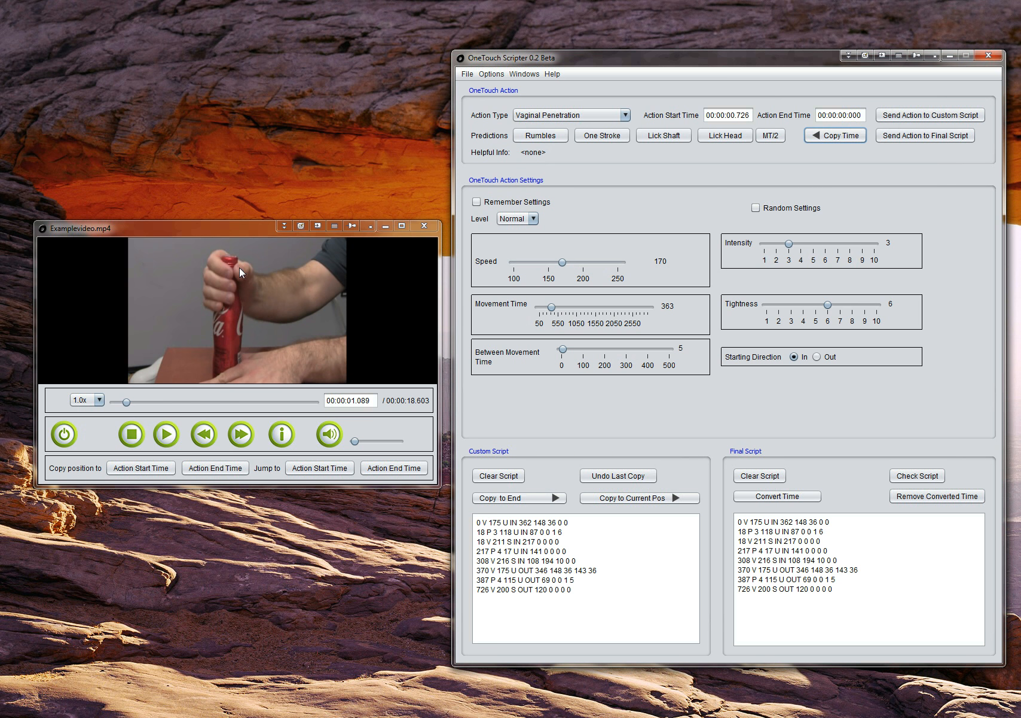
click(238, 468)
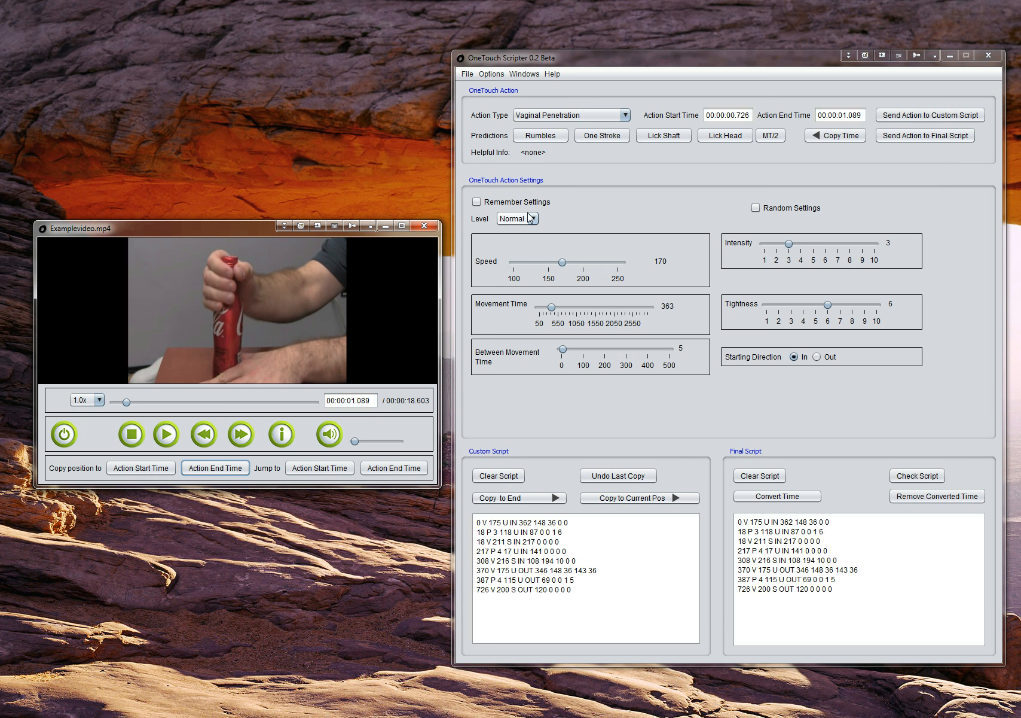
Set the action level to Fast and apply MT/2 to set the movement time to 181.
click(529, 218)
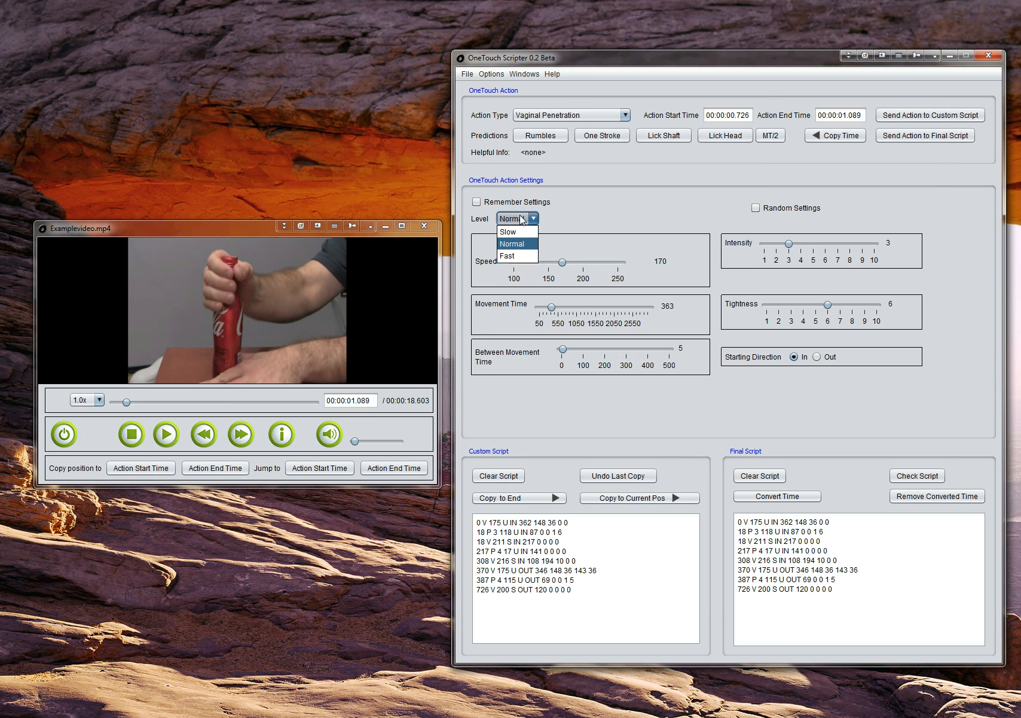
click(518, 257)
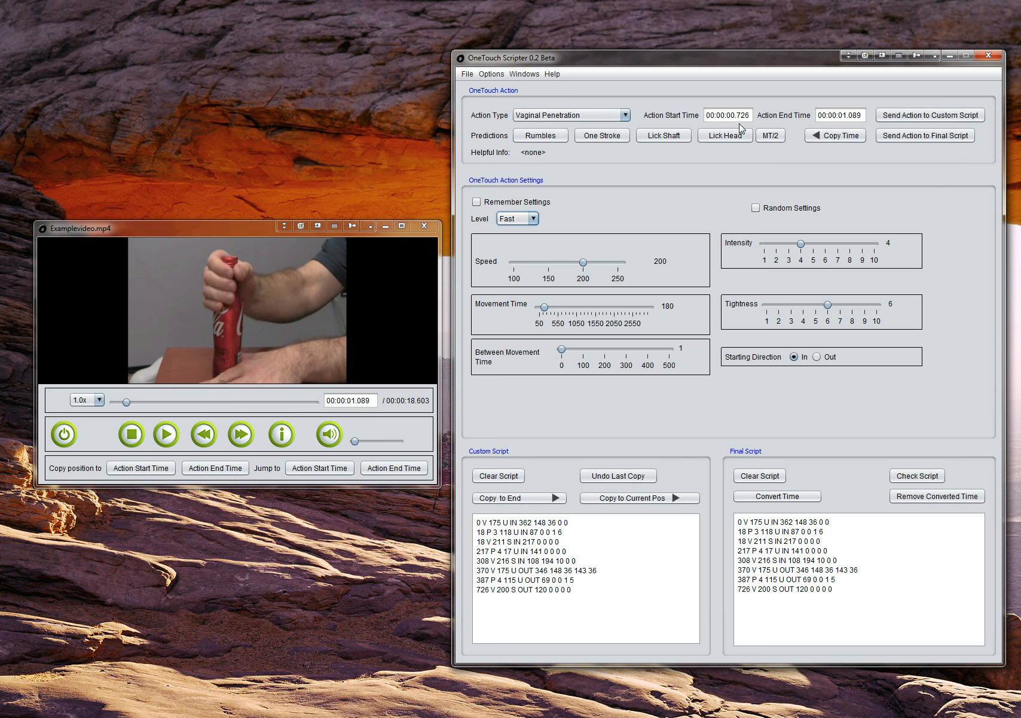
click(771, 135)
Play the video on to 00:00:04.191 and copy that position to the action end time.
click(166, 434)
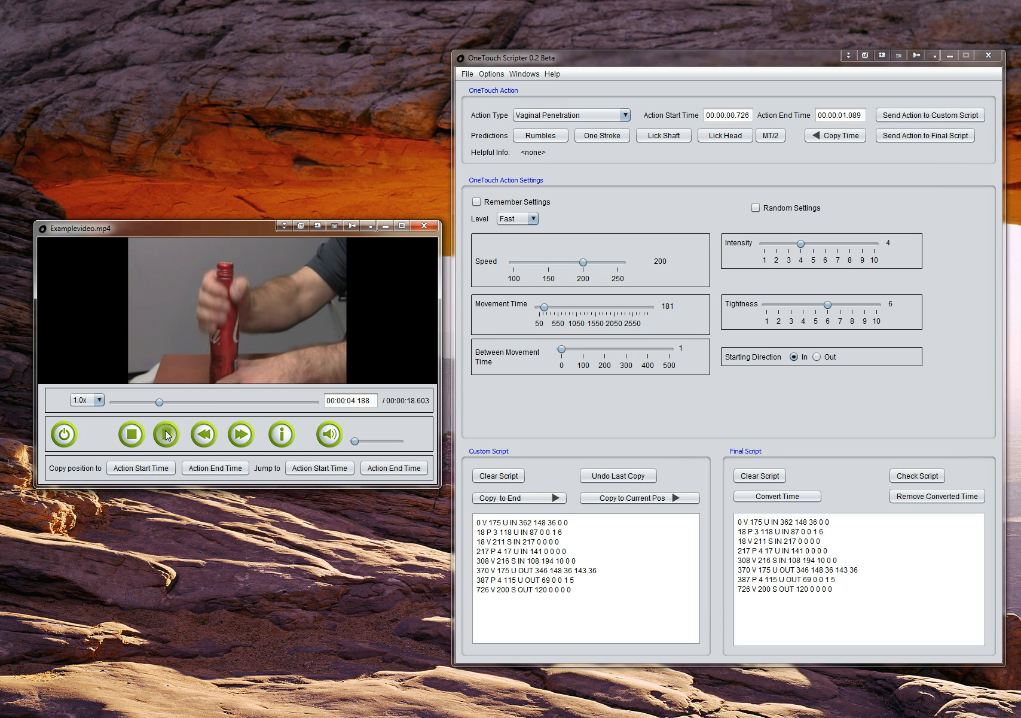
click(166, 434)
click(212, 431)
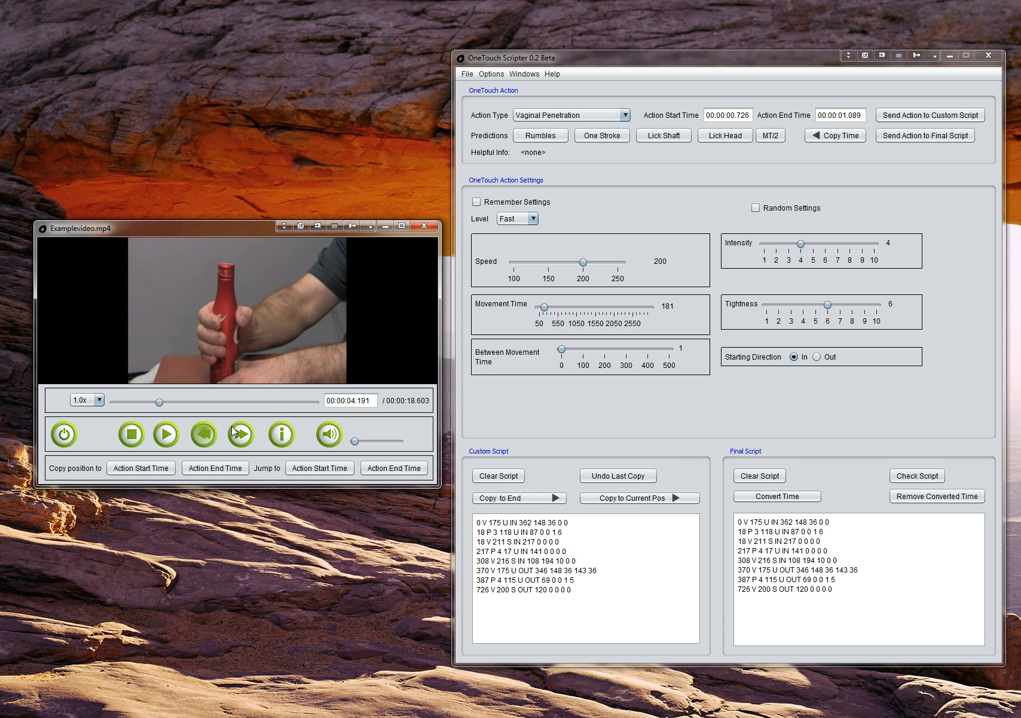
click(223, 473)
Send the fast action to the custom script and append it to the final script.
click(956, 117)
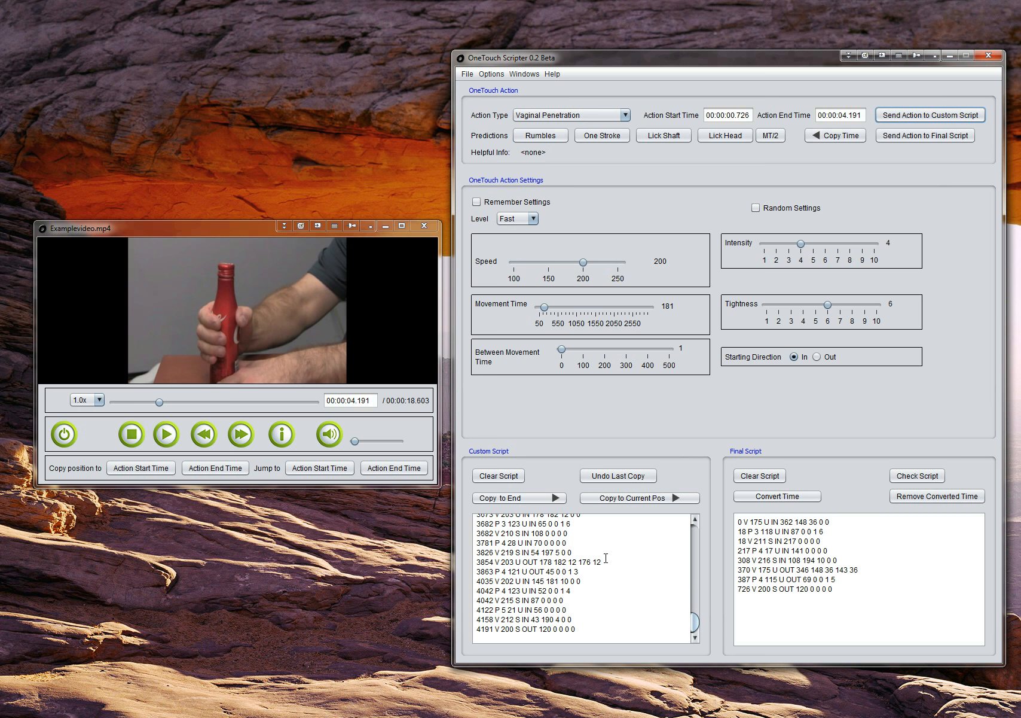
click(530, 501)
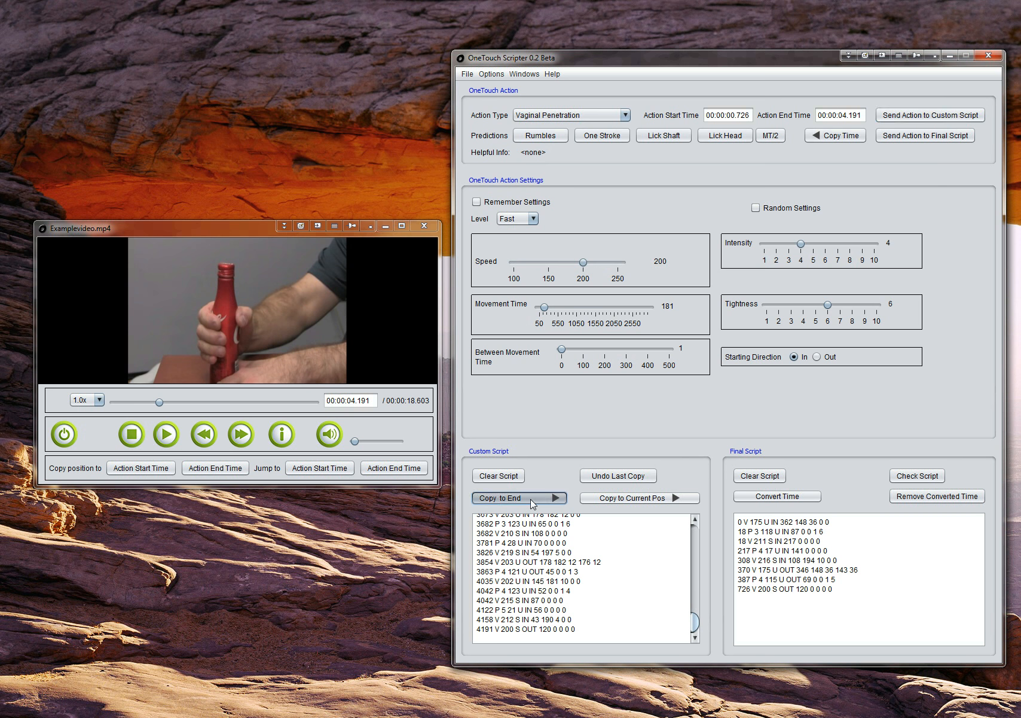
mouse_move(982, 537)
mouse_down()
mouse_move(980, 634)
mouse_move(981, 523)
mouse_up()
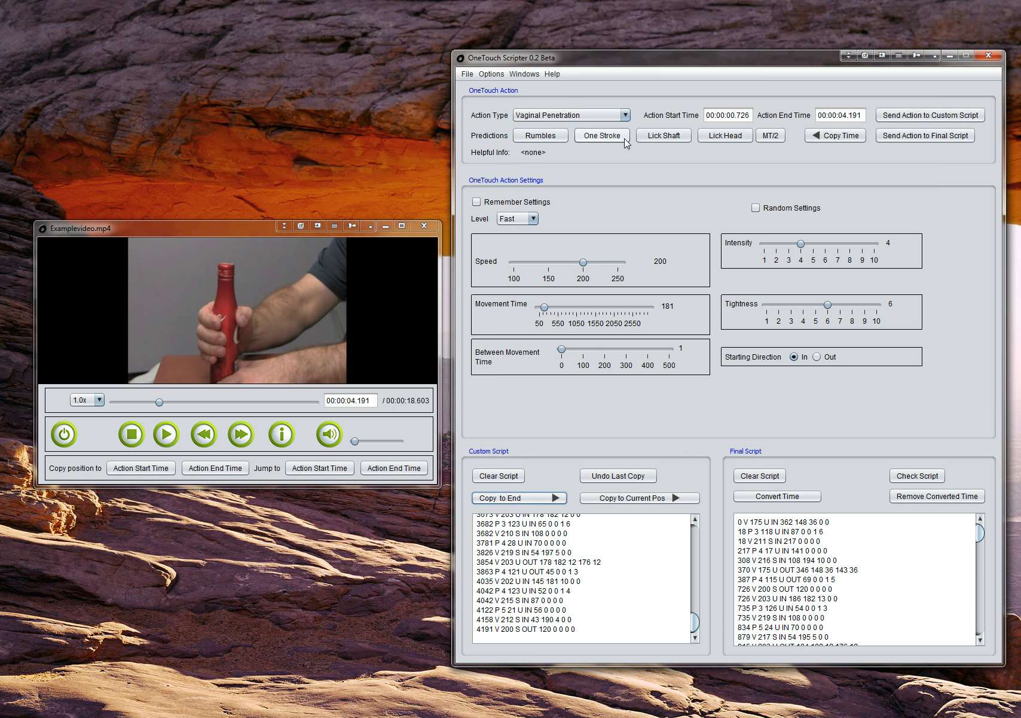
click(467, 74)
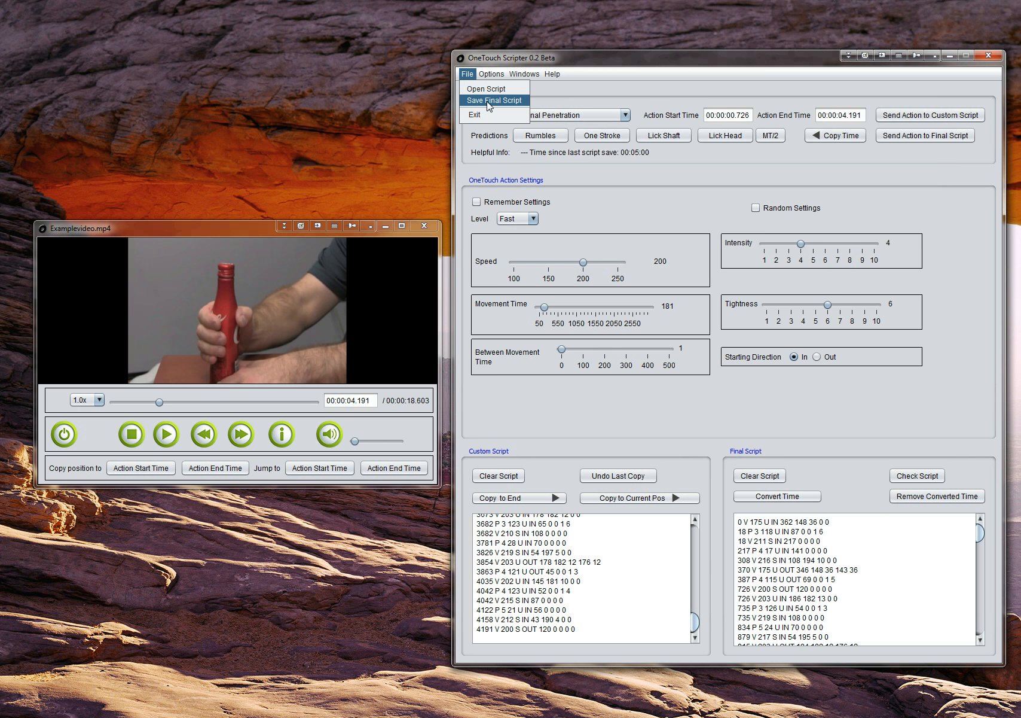
click(745, 74)
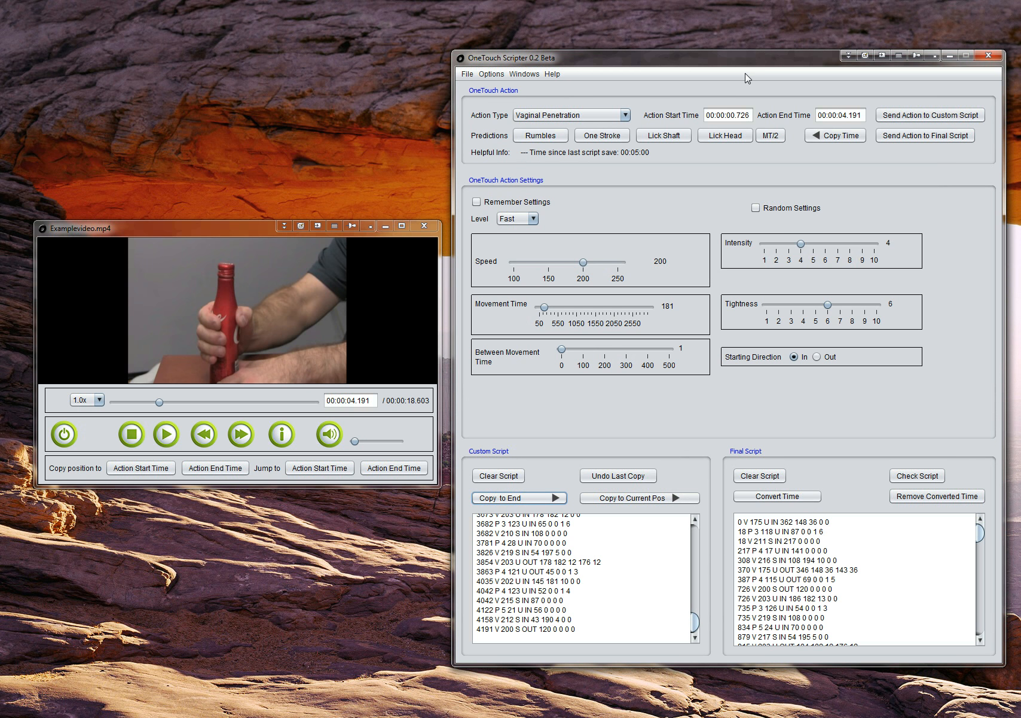